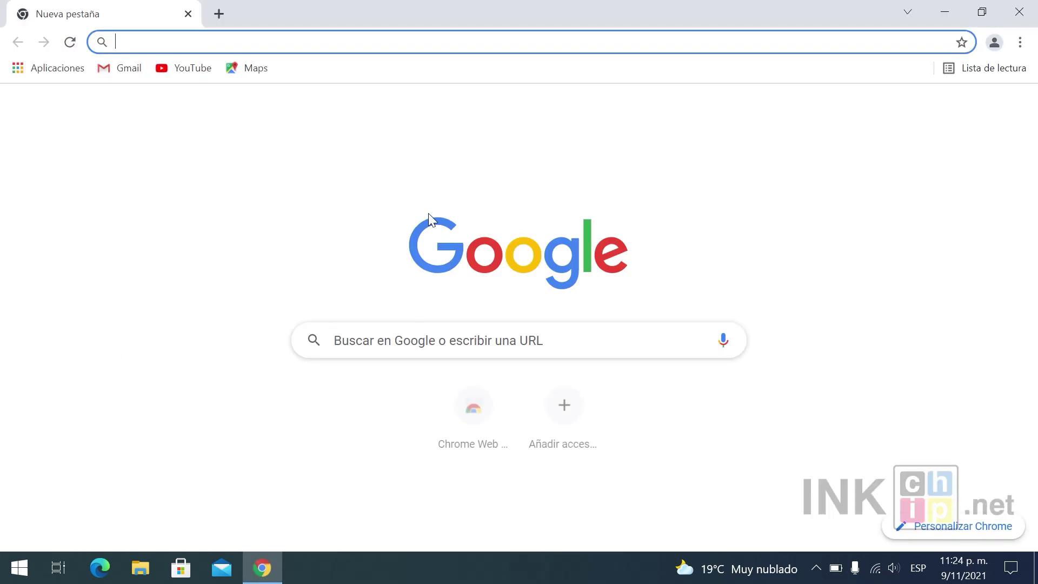
Open the inkchip.net website and go to its Laser printers page
left_click(411, 42)
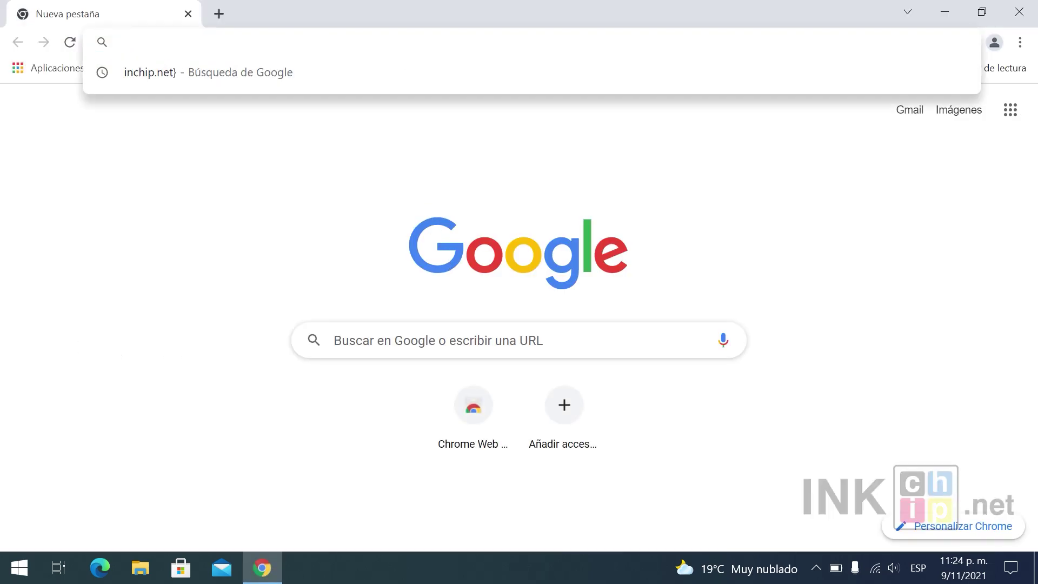
type("ink")
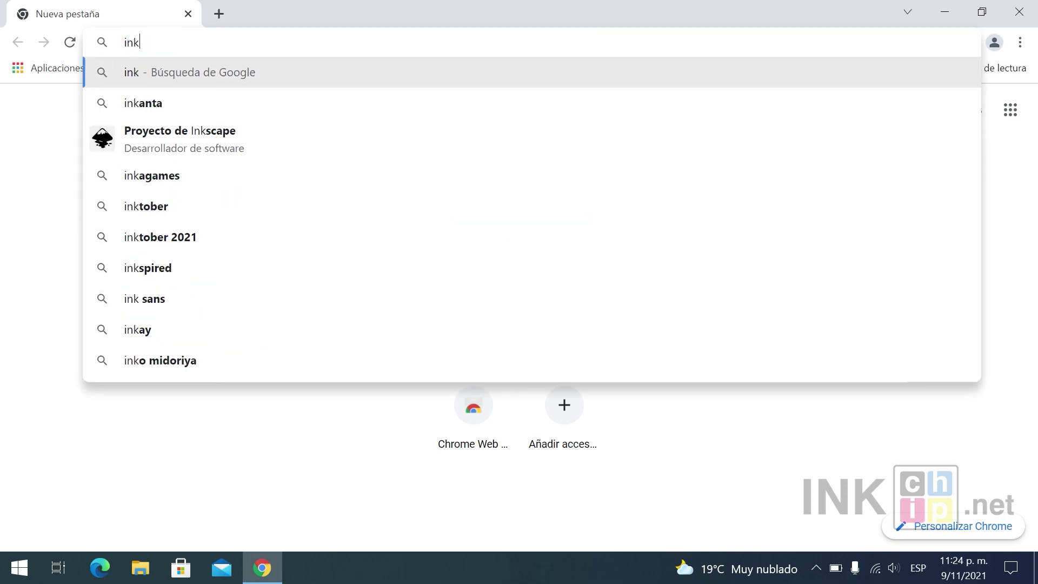
type("chip.net")
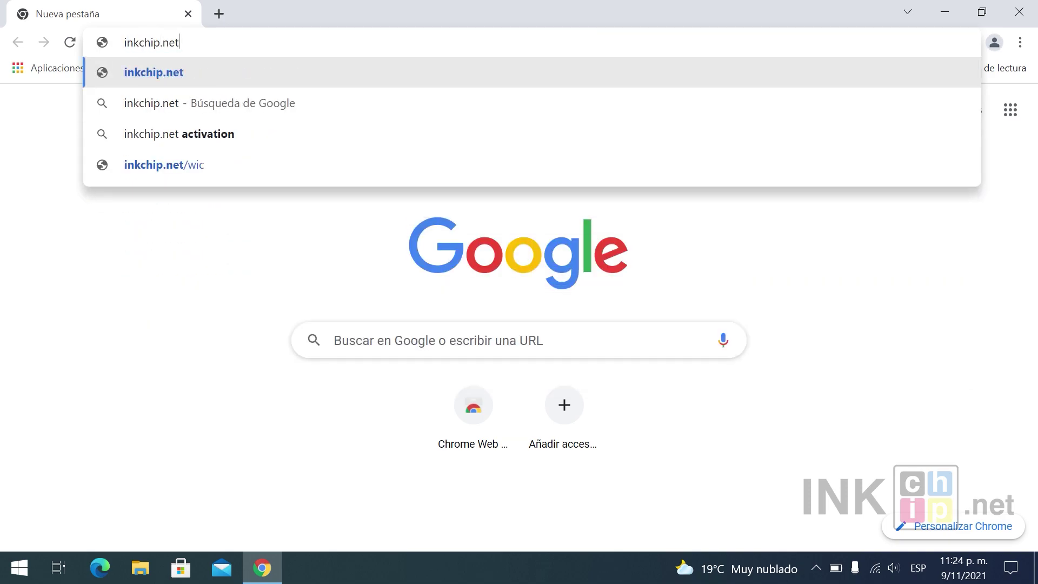
key("Return")
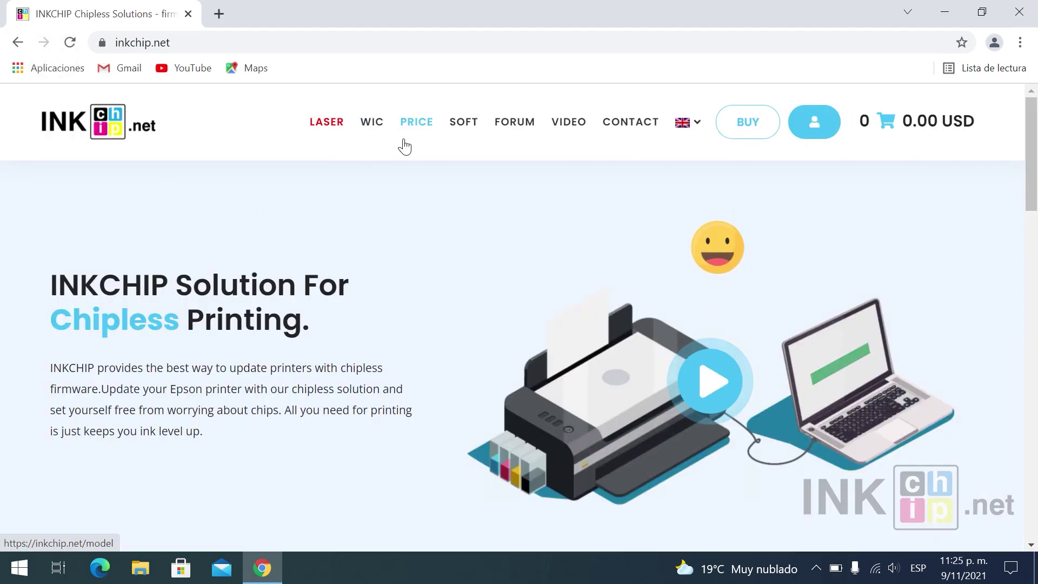
left_click(325, 126)
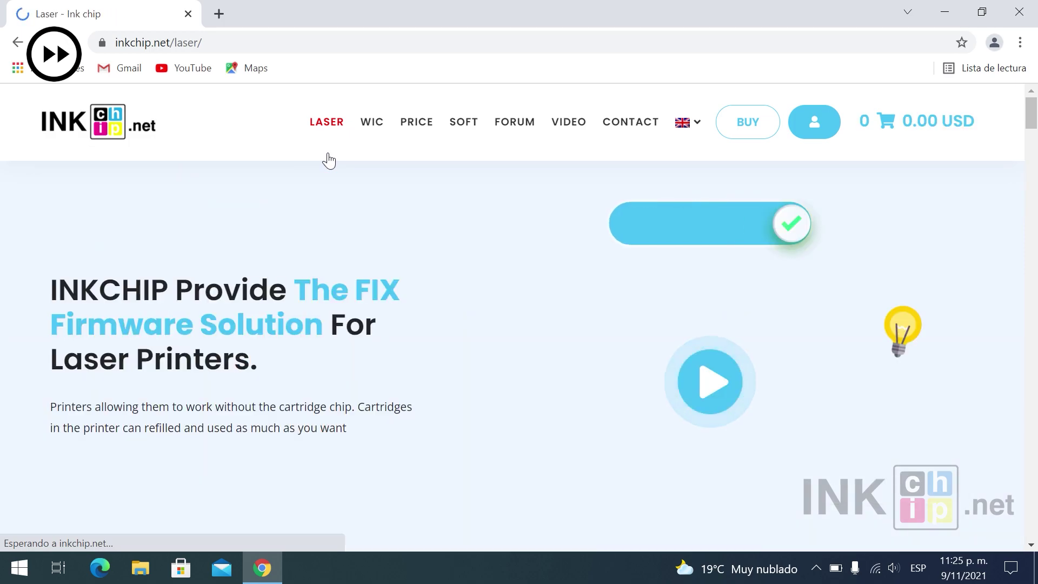
Download the free Spanish version of the INKCHIP FIX Firmware program and show the downloaded file in its folder
scroll(329, 160, "down", 8)
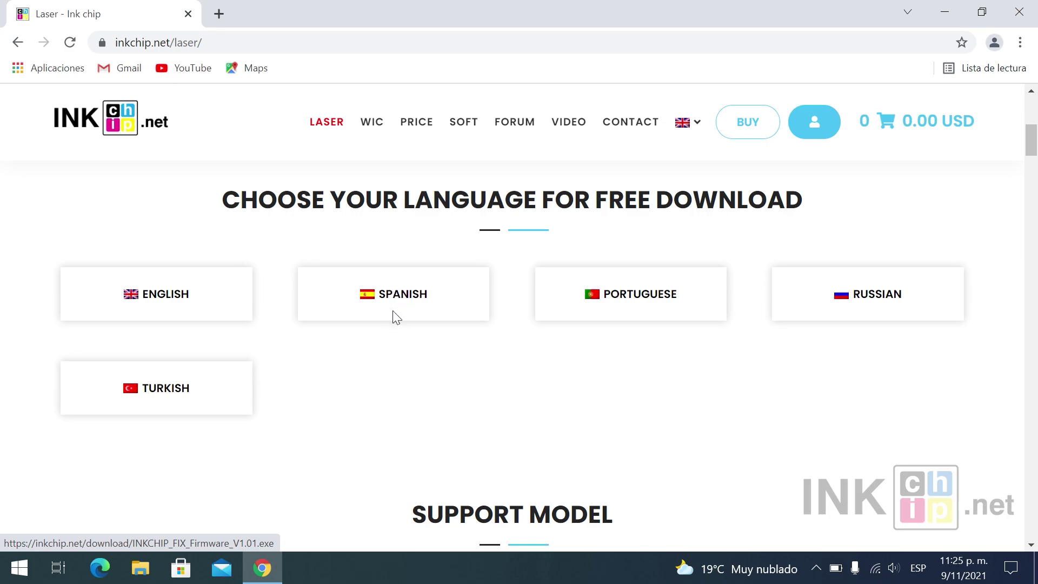
left_click(731, 307)
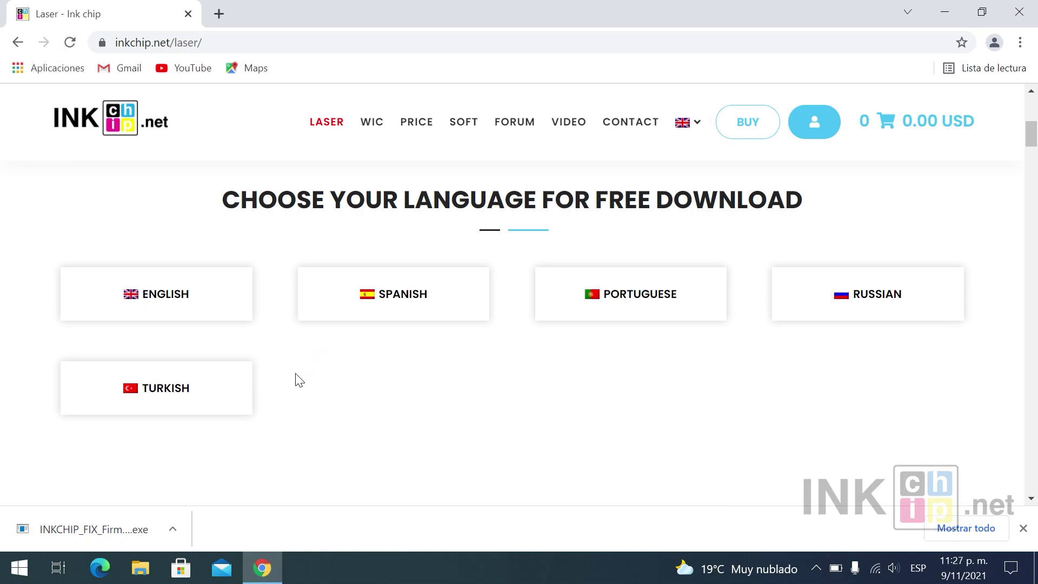
left_click(173, 527)
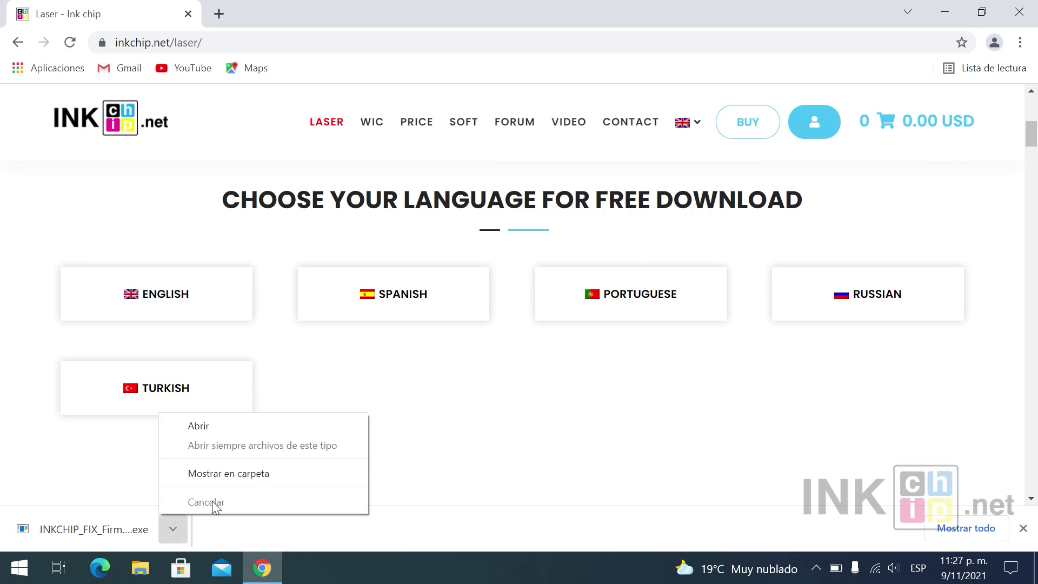
left_click(228, 474)
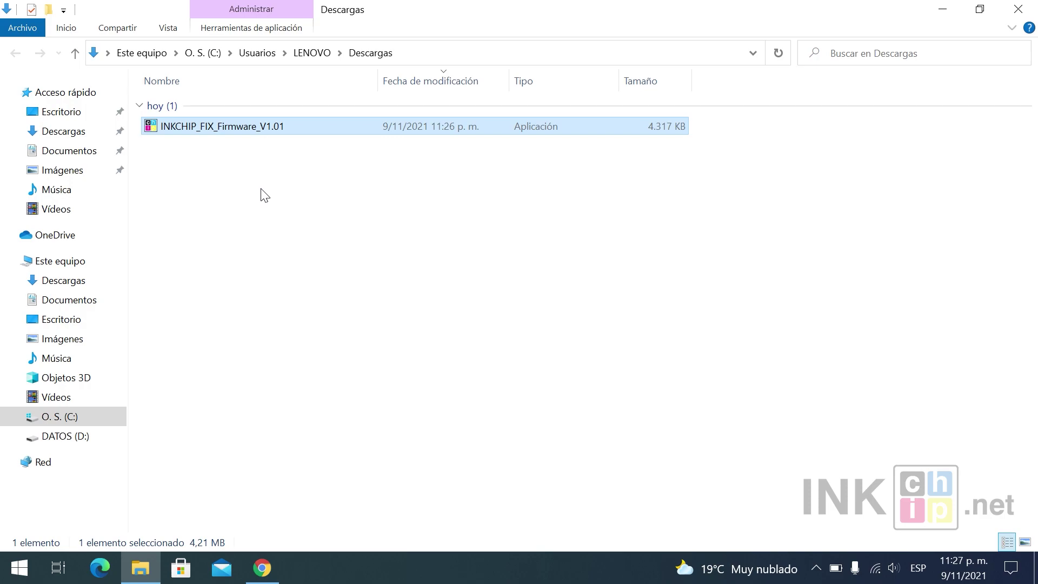
Run INKCHIP_FIX_Firmware_V1.01 and allow it to start anyway despite the SmartScreen block
right_click(202, 125)
left_click(300, 101)
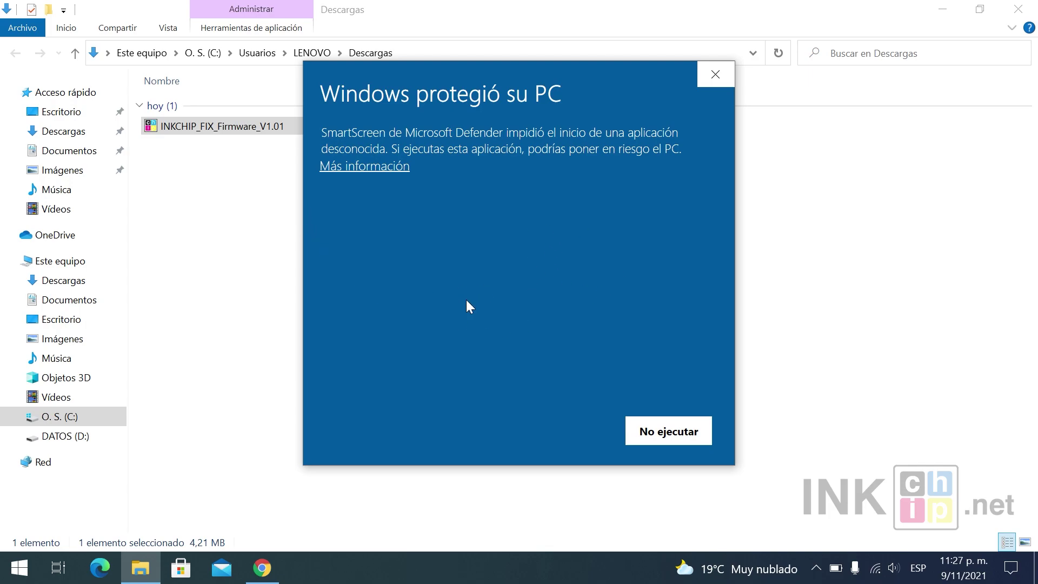
left_click(368, 168)
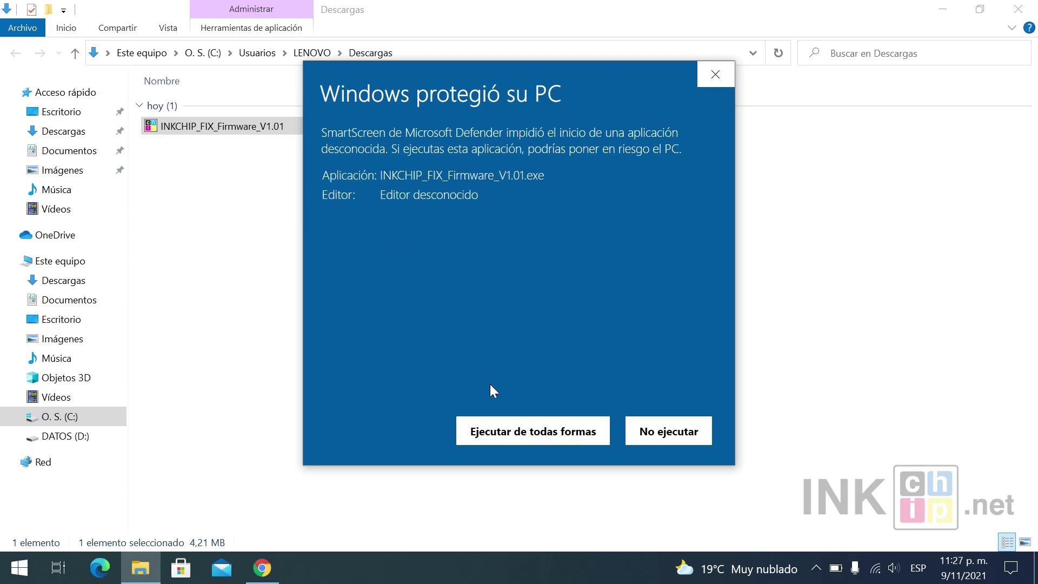
left_click(535, 432)
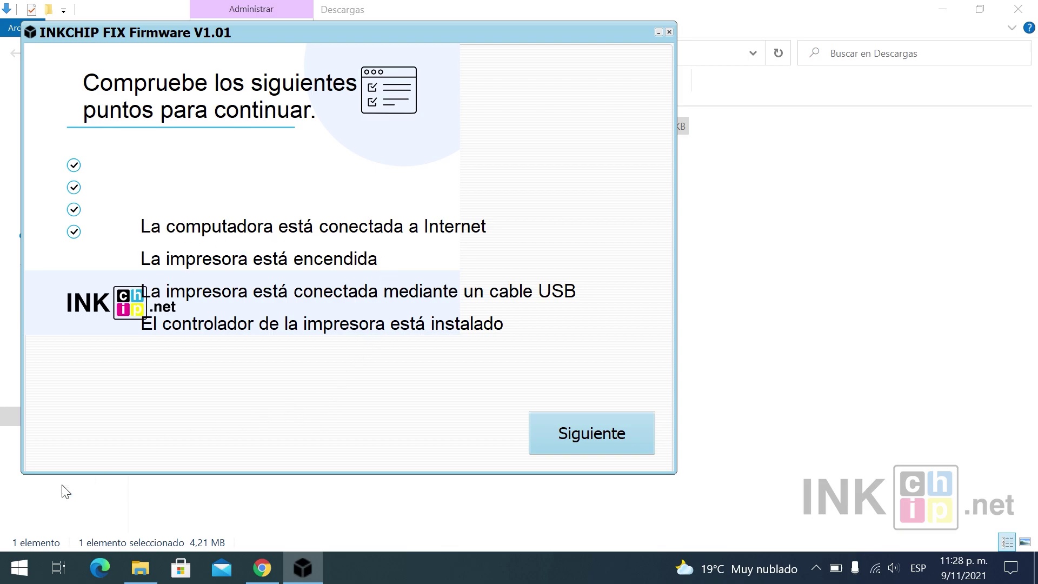
Open the Windows Control Panel and view the installed devices and printers
left_click(20, 568)
type("control")
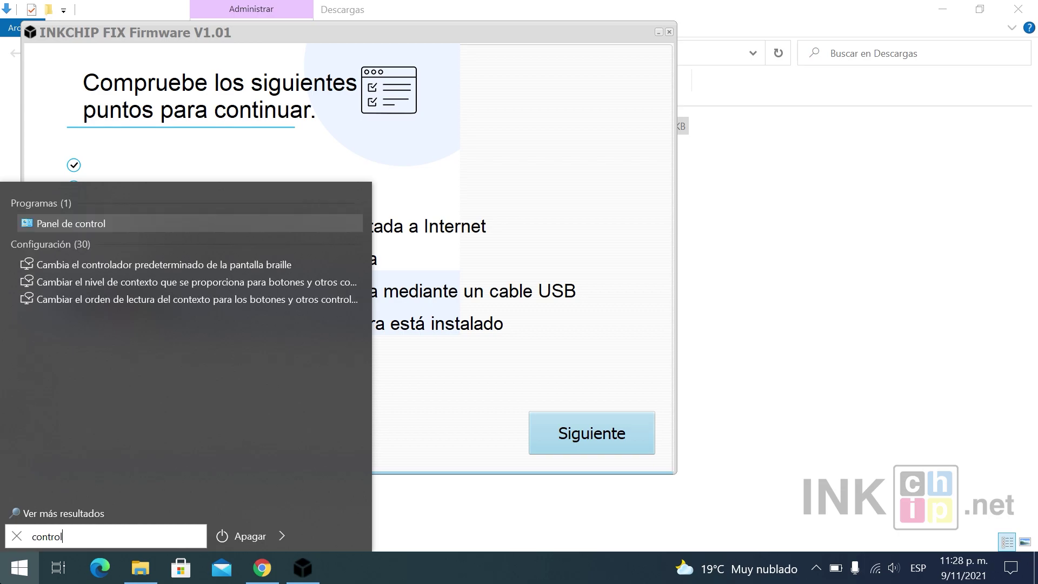
key("Return")
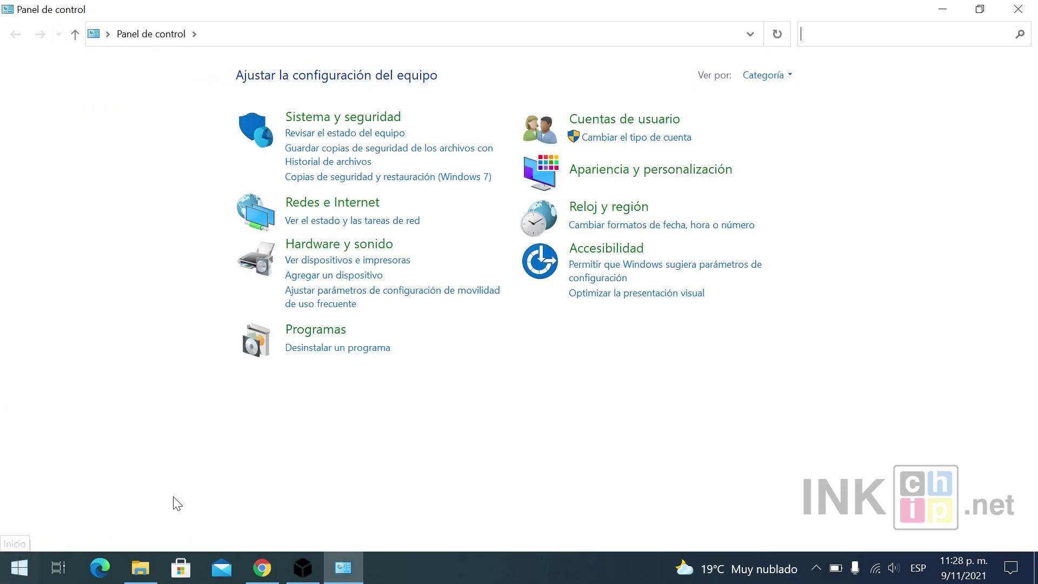
left_click(359, 260)
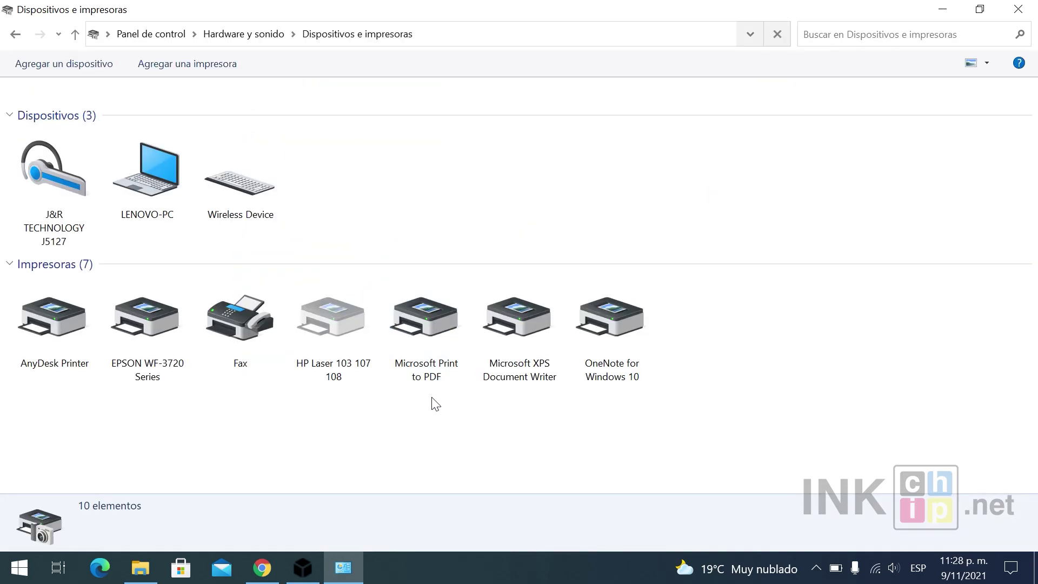
Check the HP Laser 103 107 108 printer and its printing preferences, accepting them without changes
left_click(345, 335)
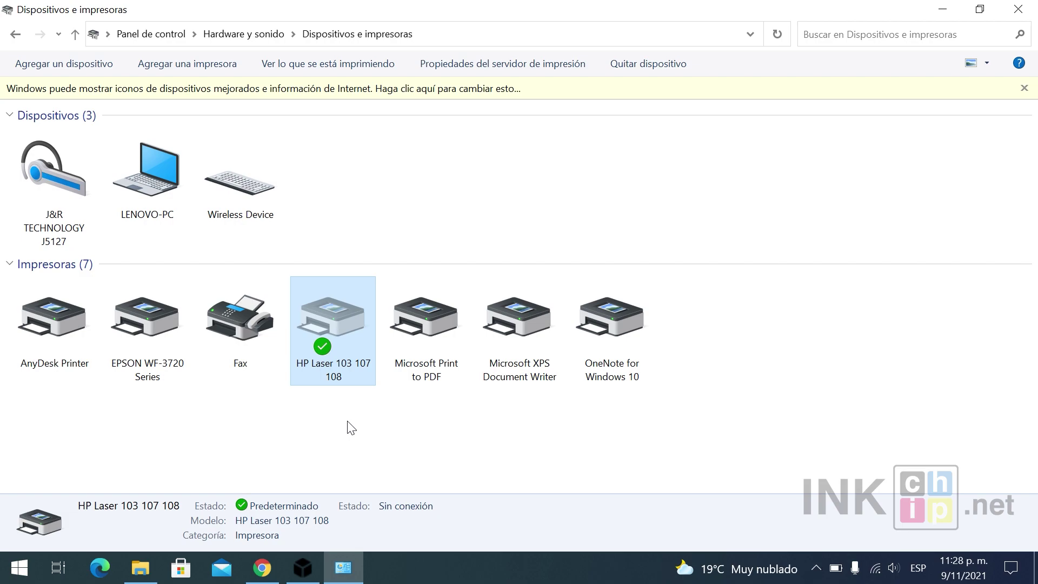
right_click(333, 328)
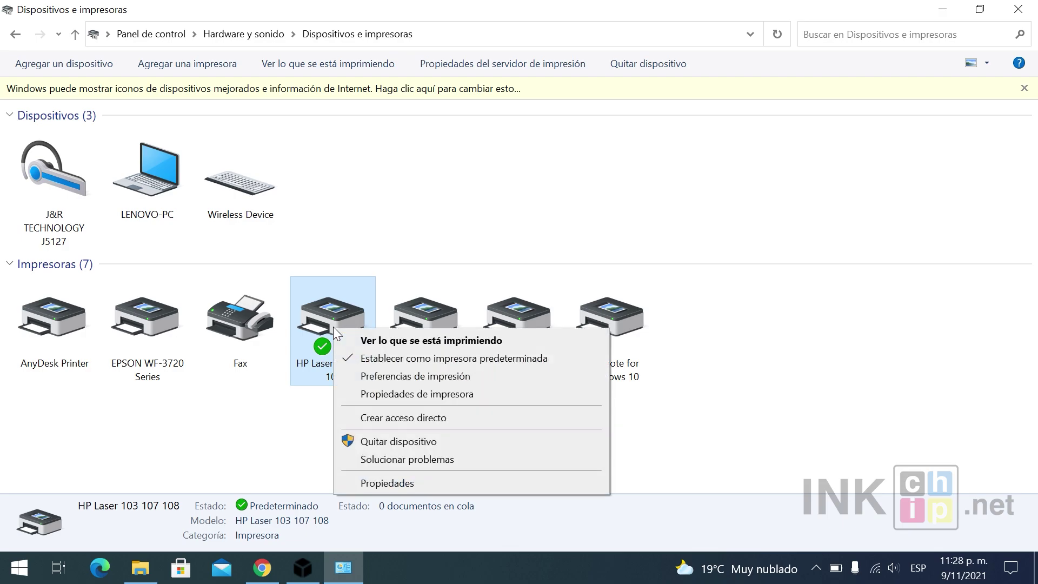
left_click(415, 377)
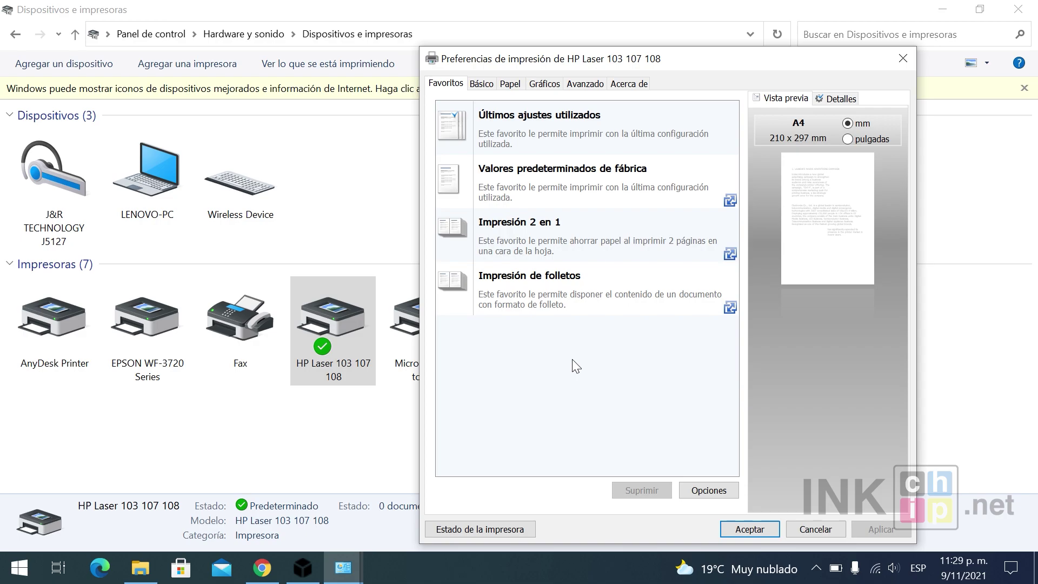
left_click(751, 529)
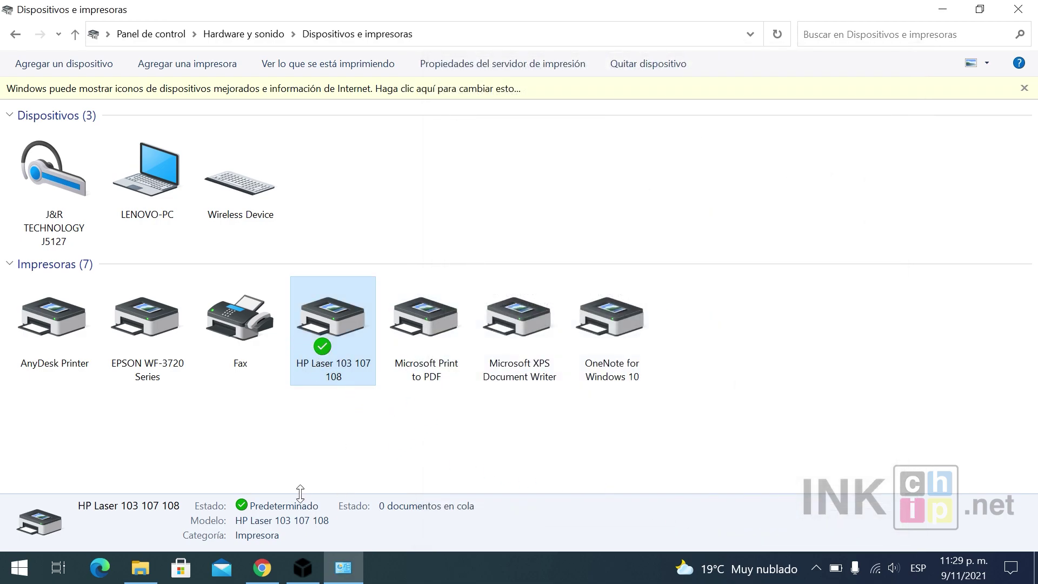
Switch back to INKCHIP FIX Firmware, continue past the requirements checklist and proceed to buy the firmware
left_click(303, 568)
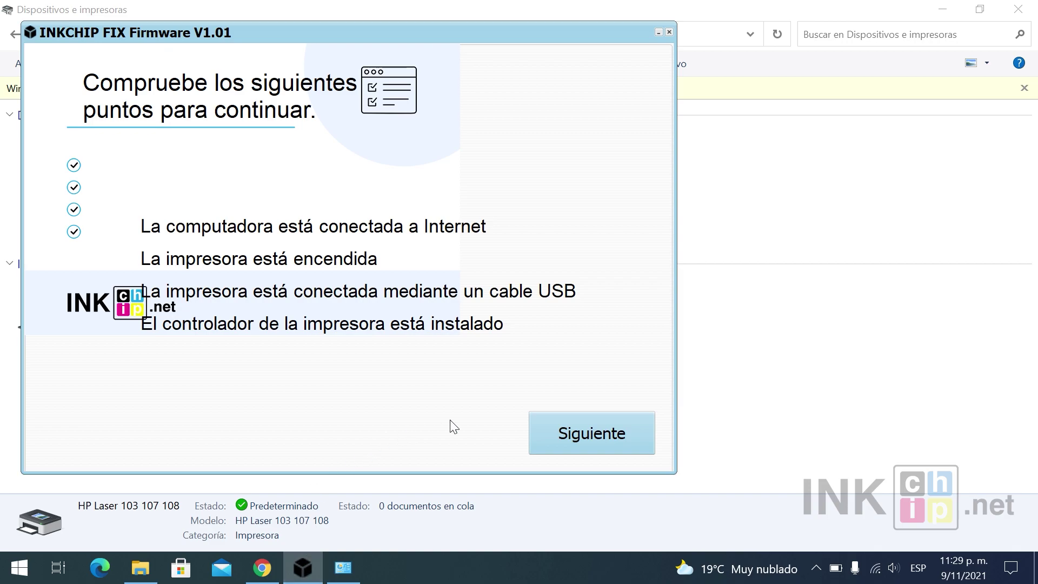
left_click(586, 436)
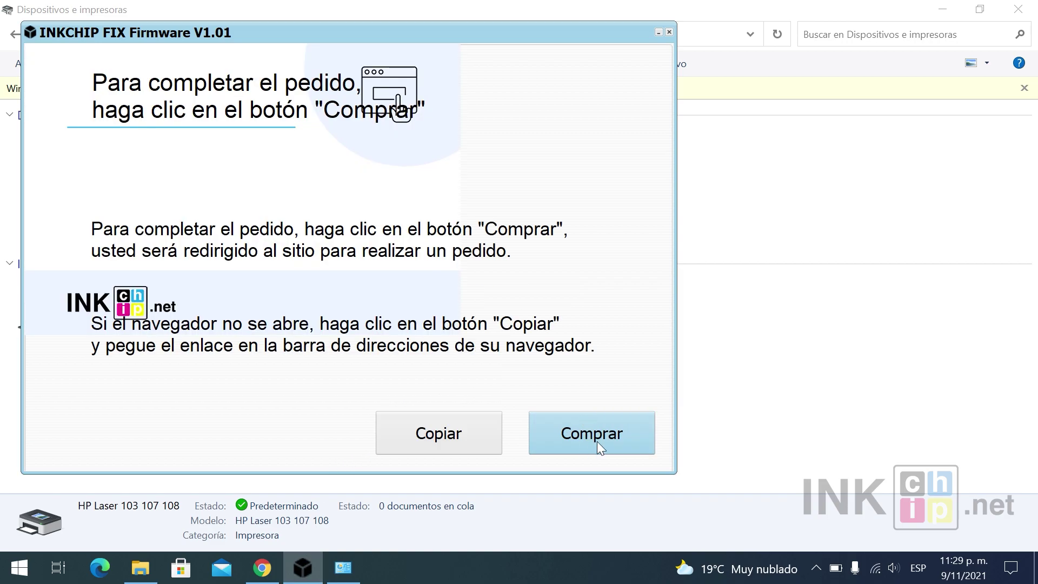
left_click(590, 433)
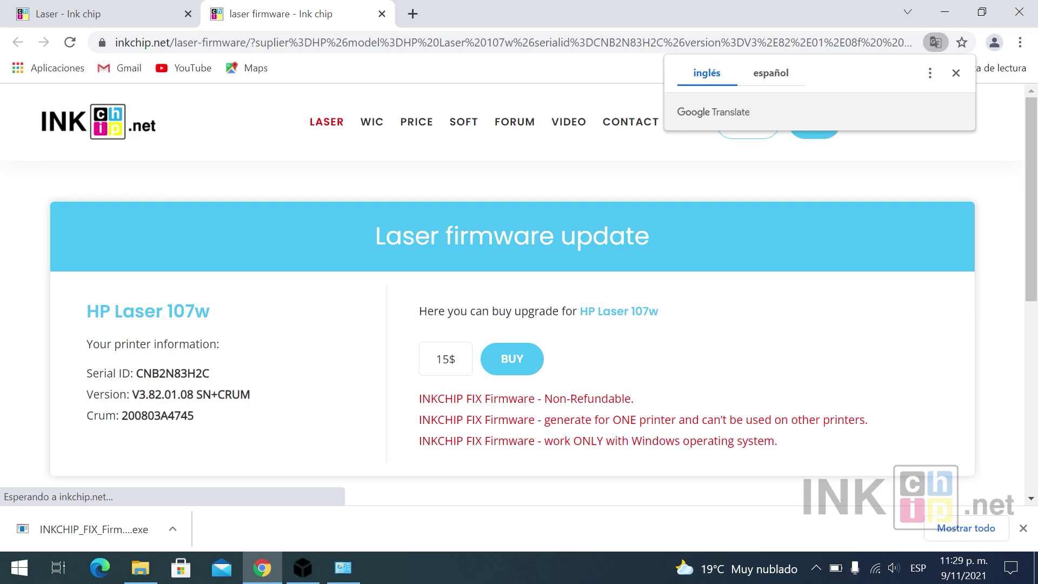
Highlight the printer's serial ID, version and crum details, and look over the site's contact information
left_click_drag(88, 373, 206, 420)
scroll(346, 400, "down", 5)
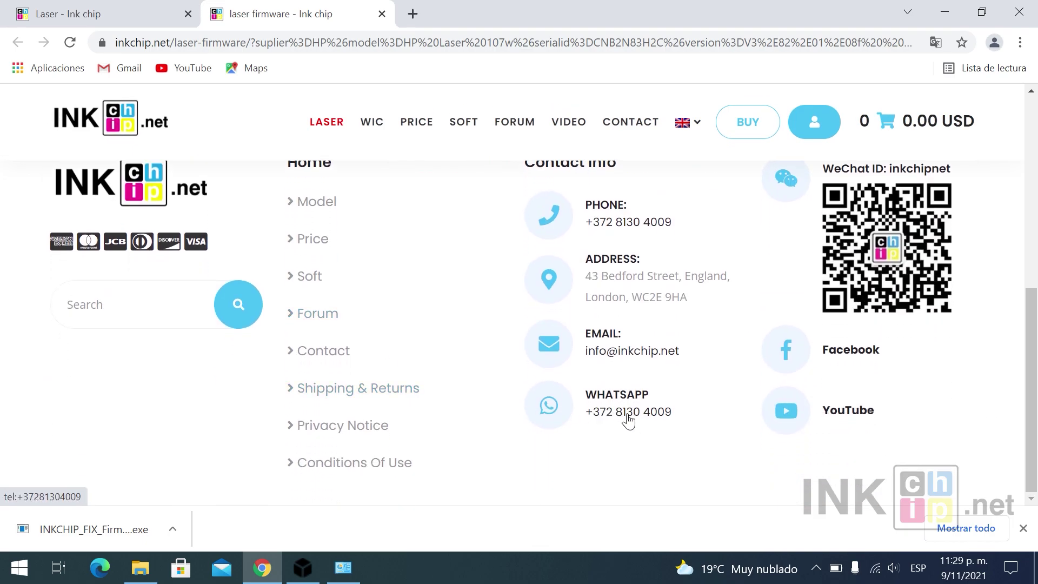
scroll(448, 367, "up", 5)
scroll(302, 373, "up", 2)
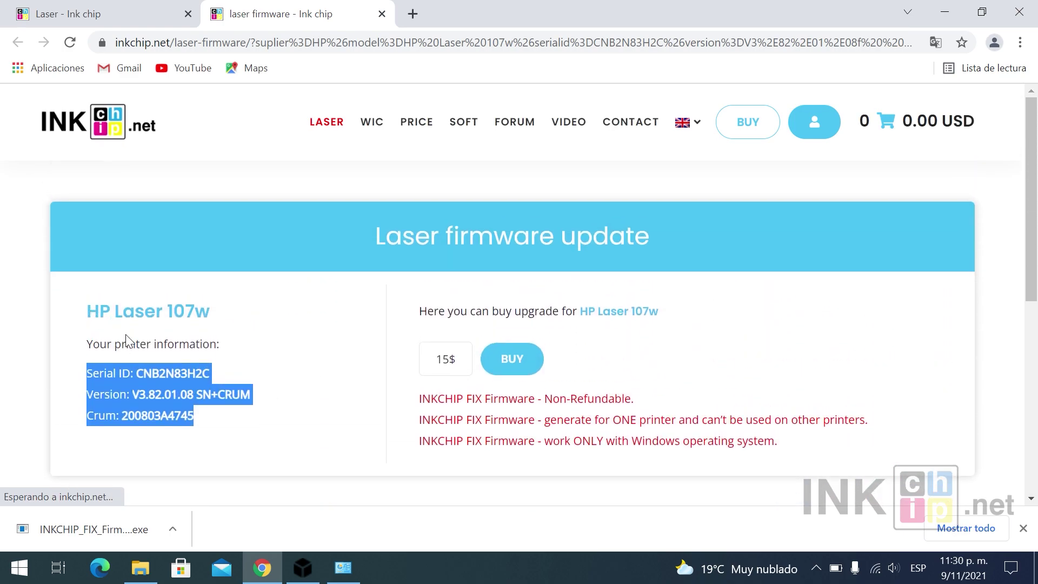
Add the HP Laser 107w firmware upgrade to the cart and proceed to checkout
left_click(209, 423)
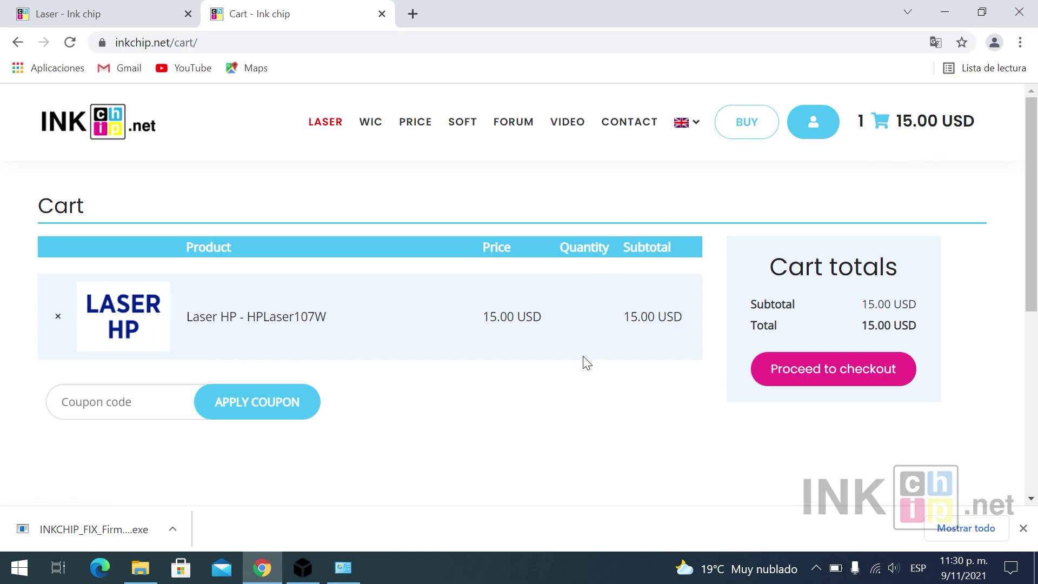
left_click(839, 373)
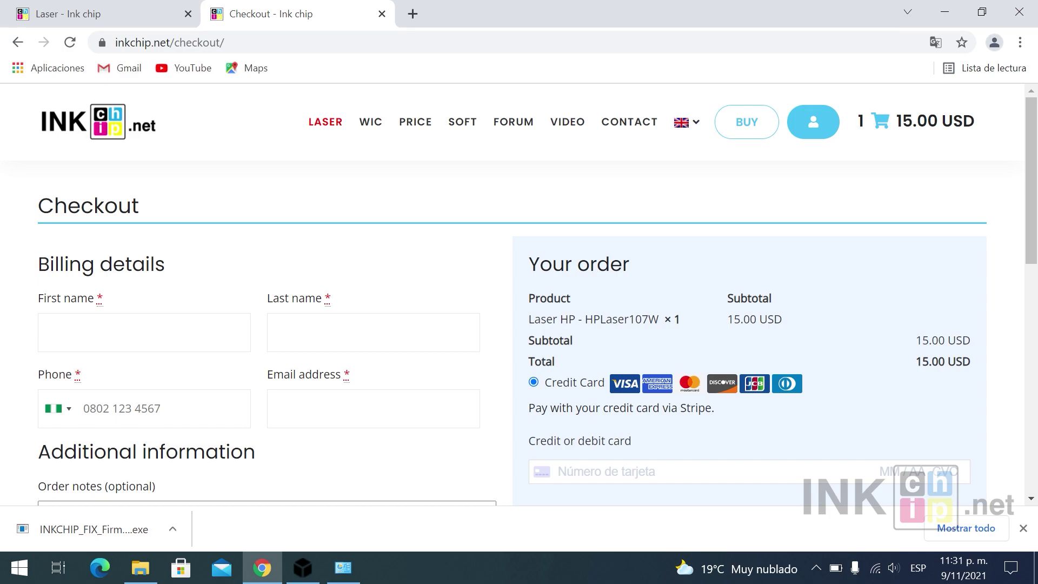
Review the checkout page's billing fields, payment options, firmware terms and the site's contact details
scroll(373, 333, "down", 1)
left_click(325, 251)
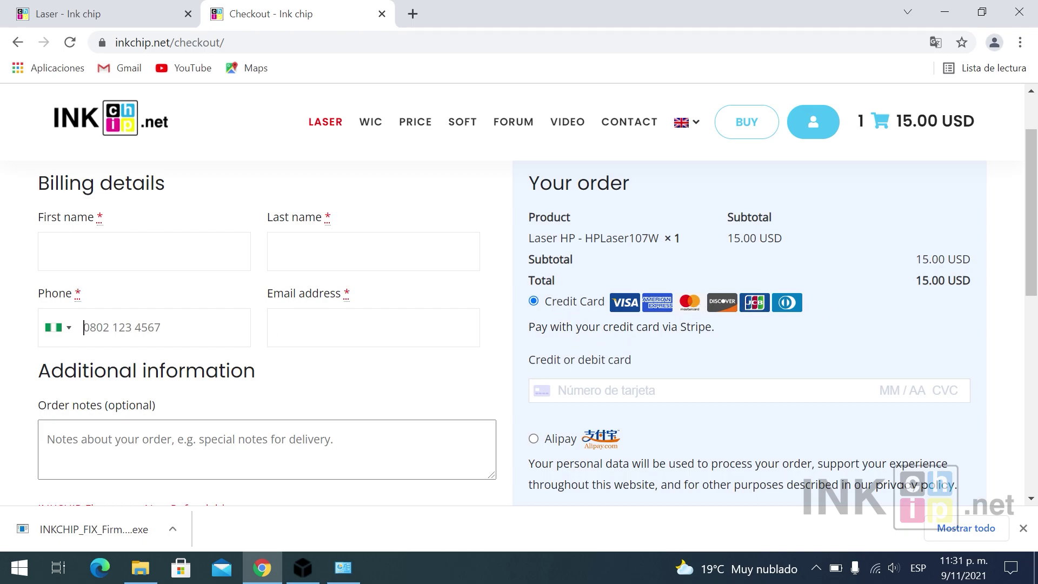
scroll(660, 340, "down", 4)
scroll(492, 322, "up", 3)
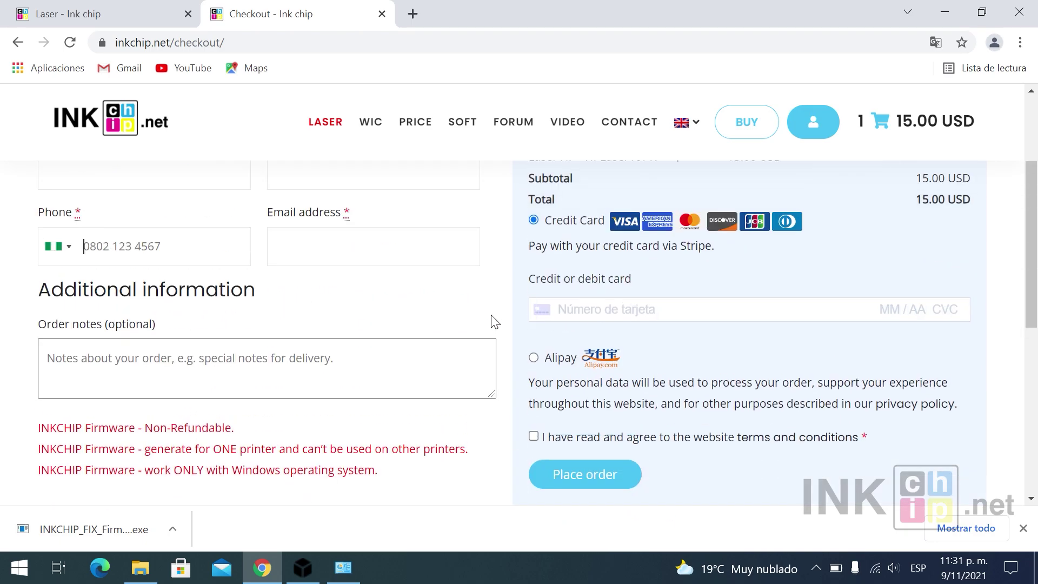
scroll(503, 319, "down", 7)
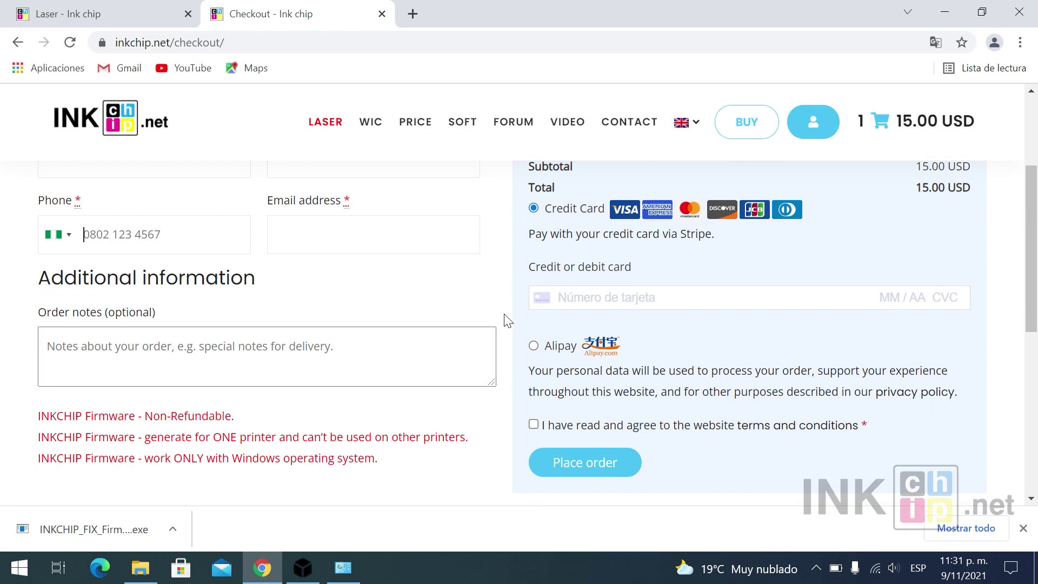
scroll(506, 325, "down", 1)
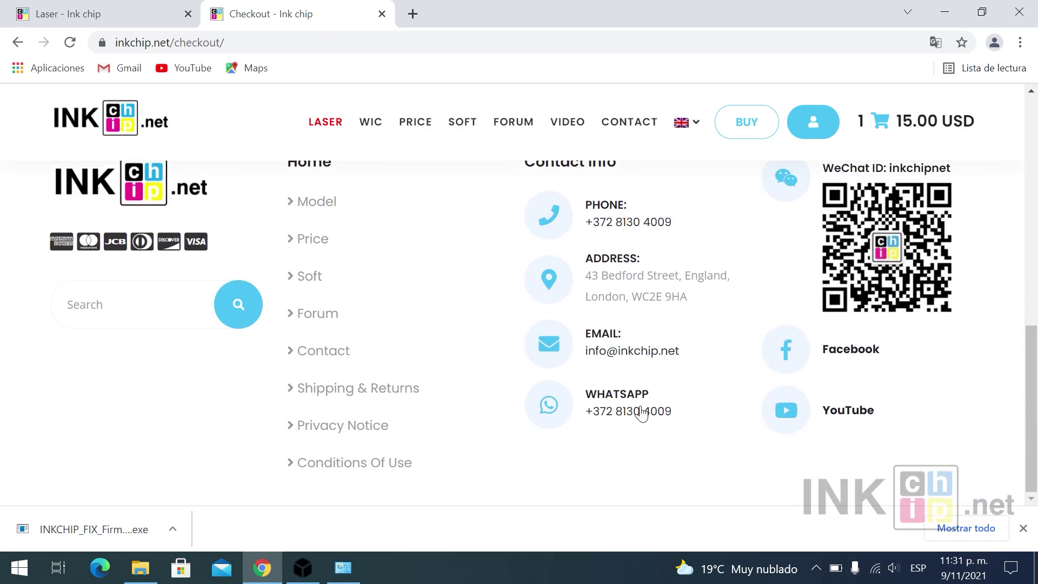
scroll(489, 353, "up", 8)
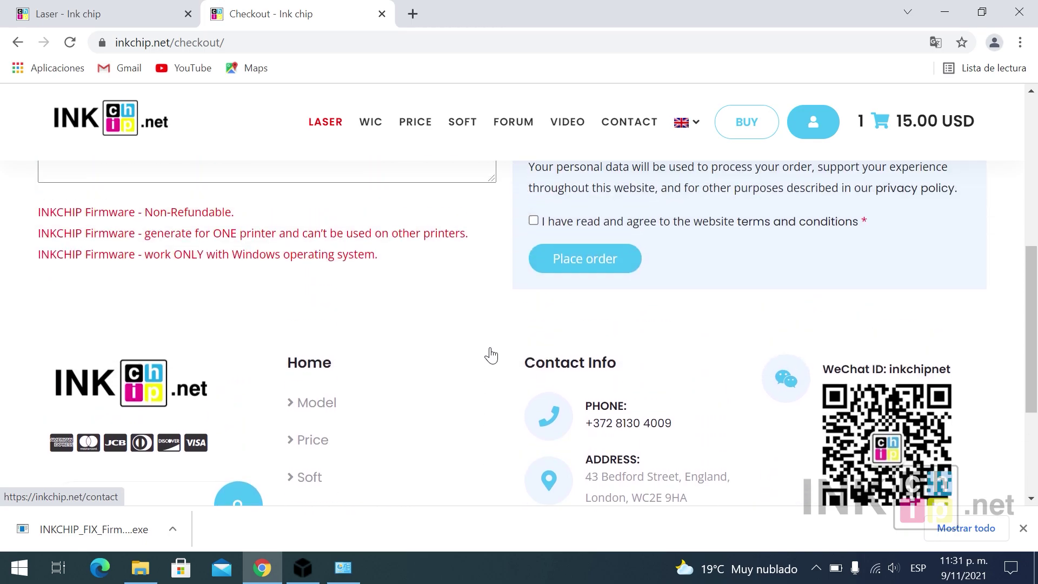
scroll(491, 354, "up", 1)
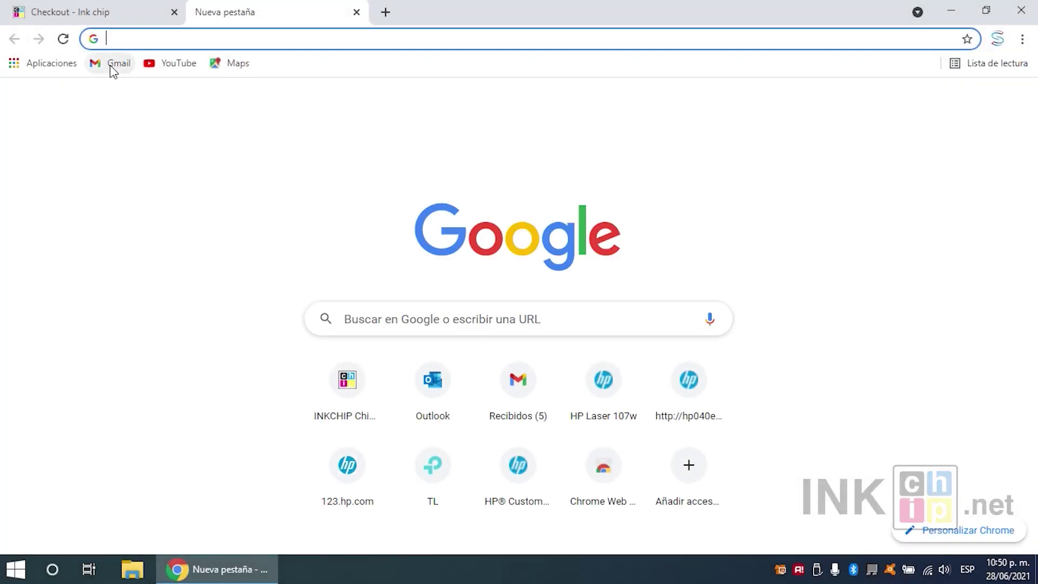
Open the "Inkchip laser firmware HP 107W" email in Gmail and follow its Google Drive link to the firmware archive
left_click(110, 66)
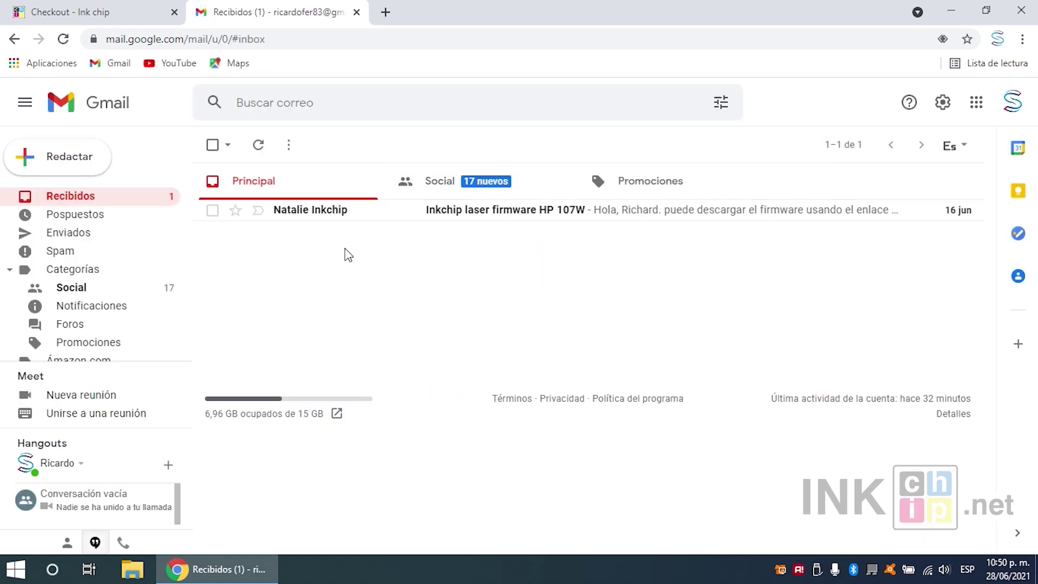
mouse_move(326, 218)
left_click(489, 212)
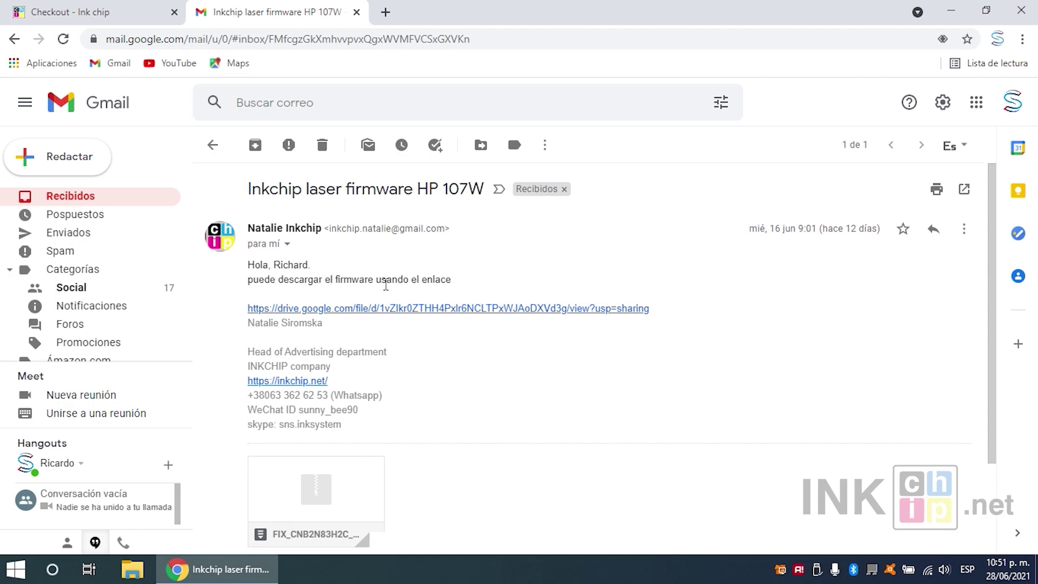
left_click(460, 313)
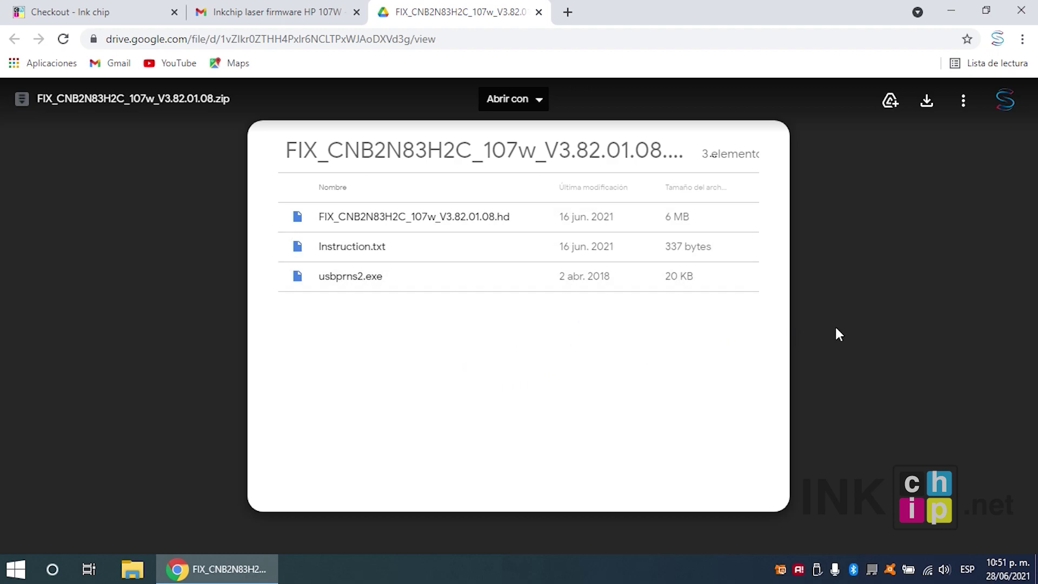
Download the FIX 107w V3.82.01.08 firmware zip archive from Google Drive and choose to keep the blocked file
left_click(927, 102)
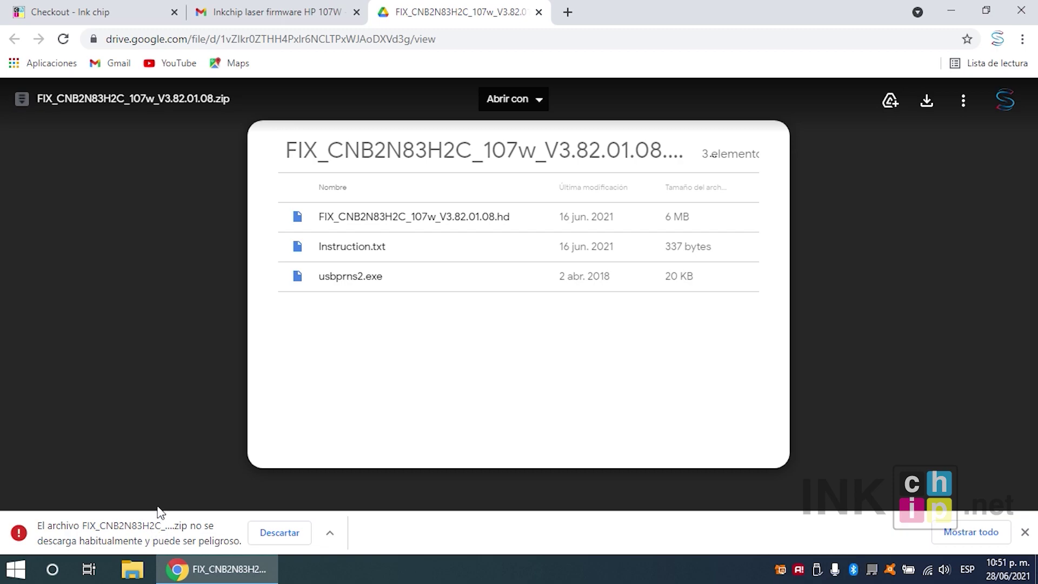
left_click(329, 534)
left_click(350, 482)
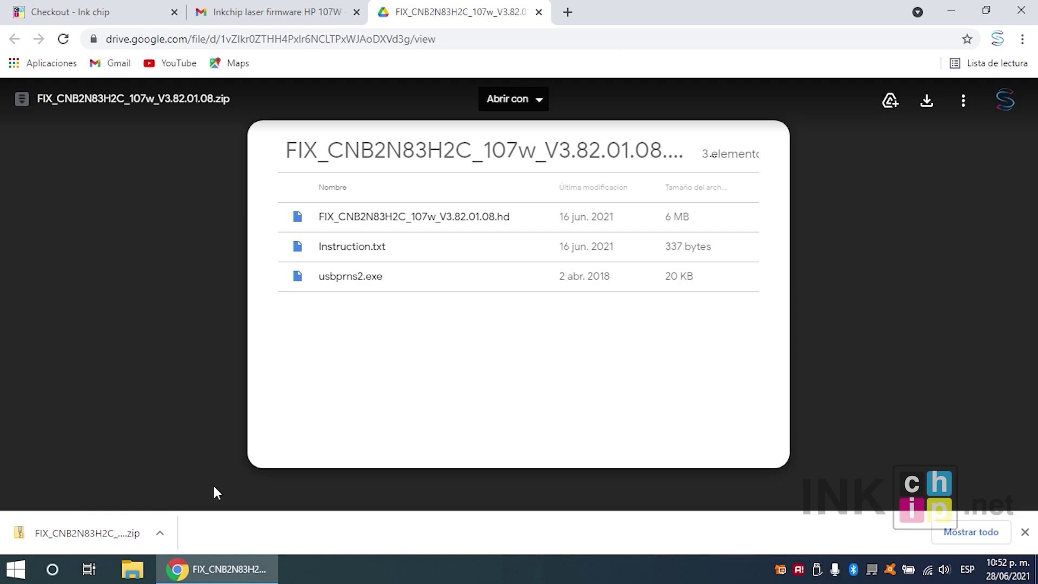
Close the Google Drive and Gmail pages and open the Descargas folder in File Explorer
middle_click(474, 10)
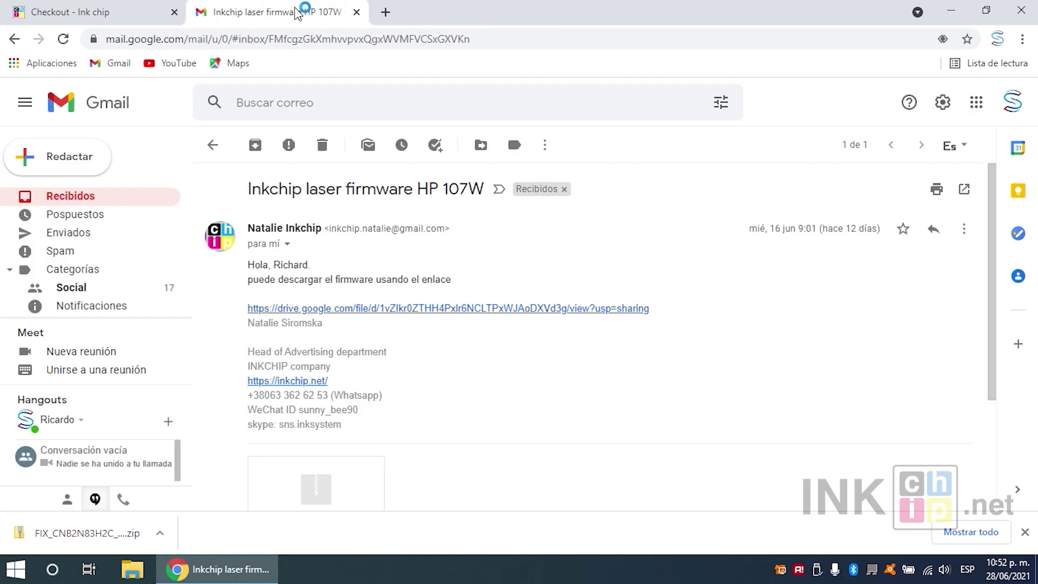
middle_click(261, 12)
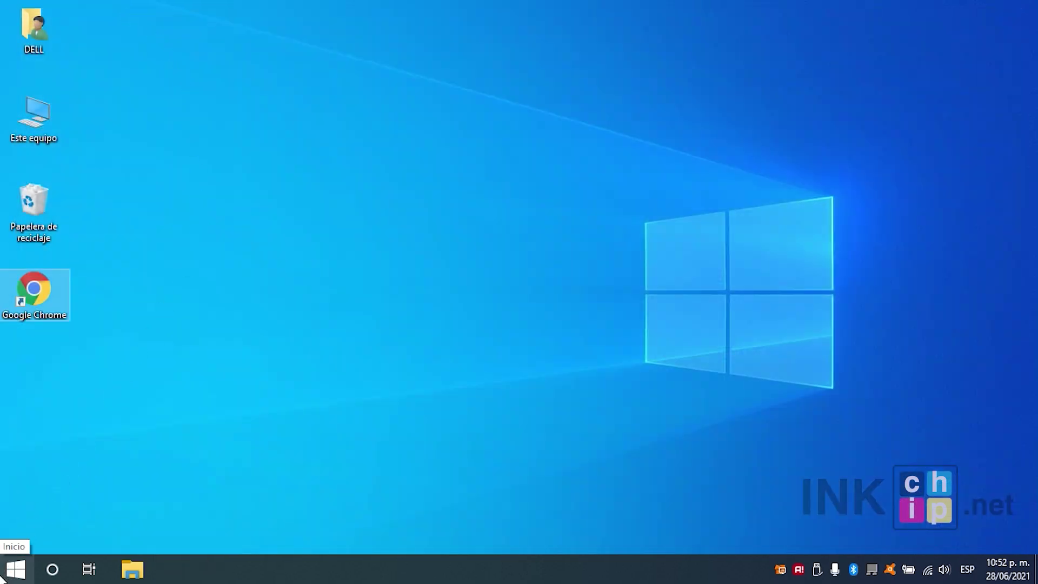
left_click(4, 574)
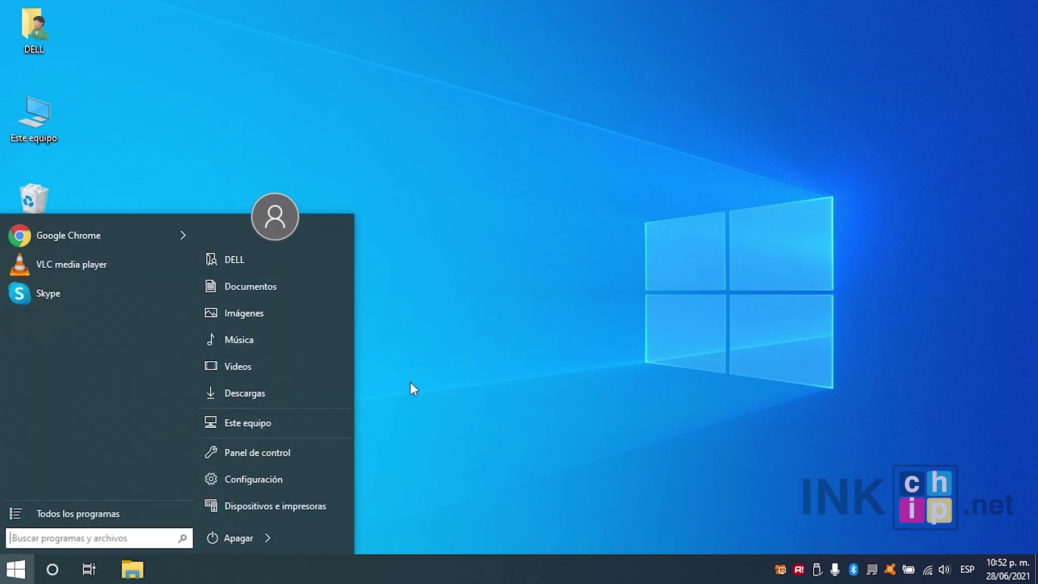
left_click(258, 389)
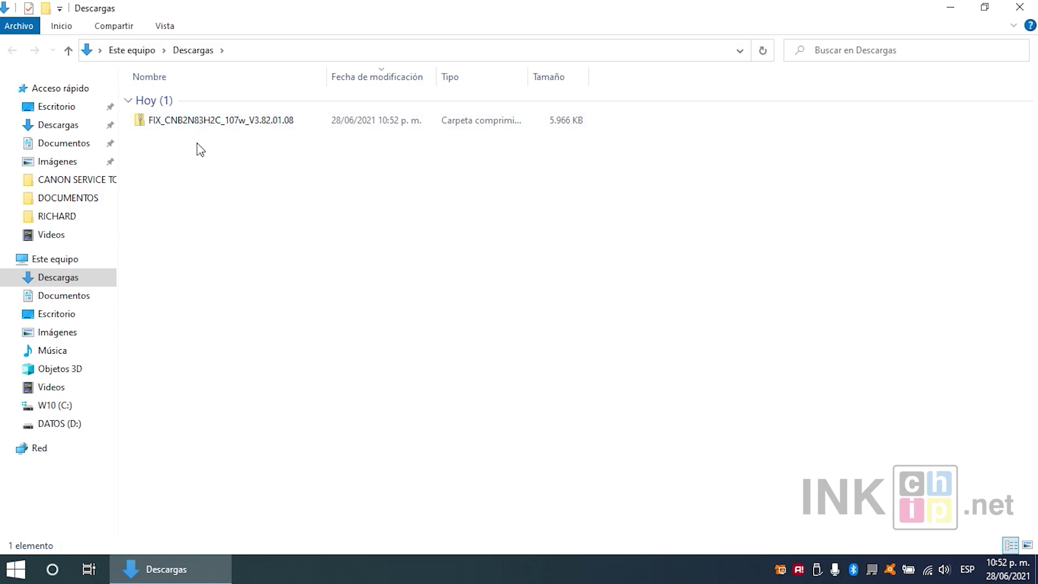
Extract the contents of the downloaded 107w firmware zip directly into the Descargas folder with WinRAR
left_click(190, 120)
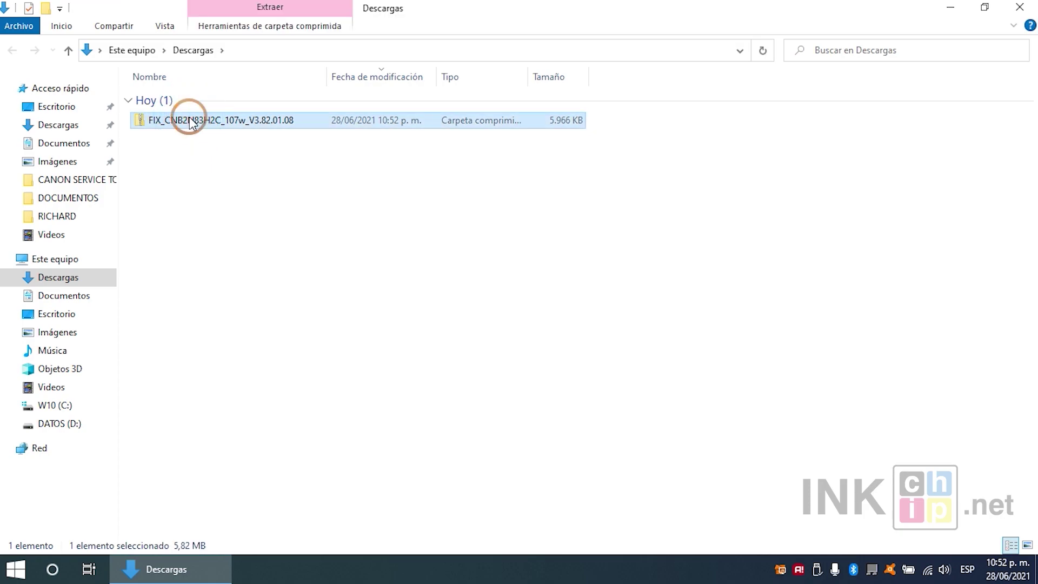
right_click(192, 120)
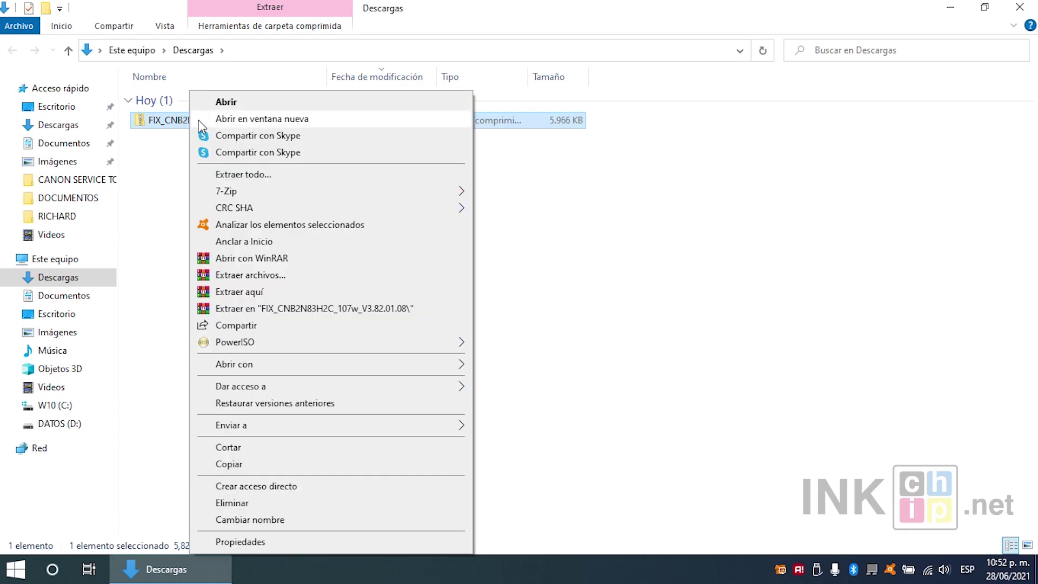
left_click(256, 293)
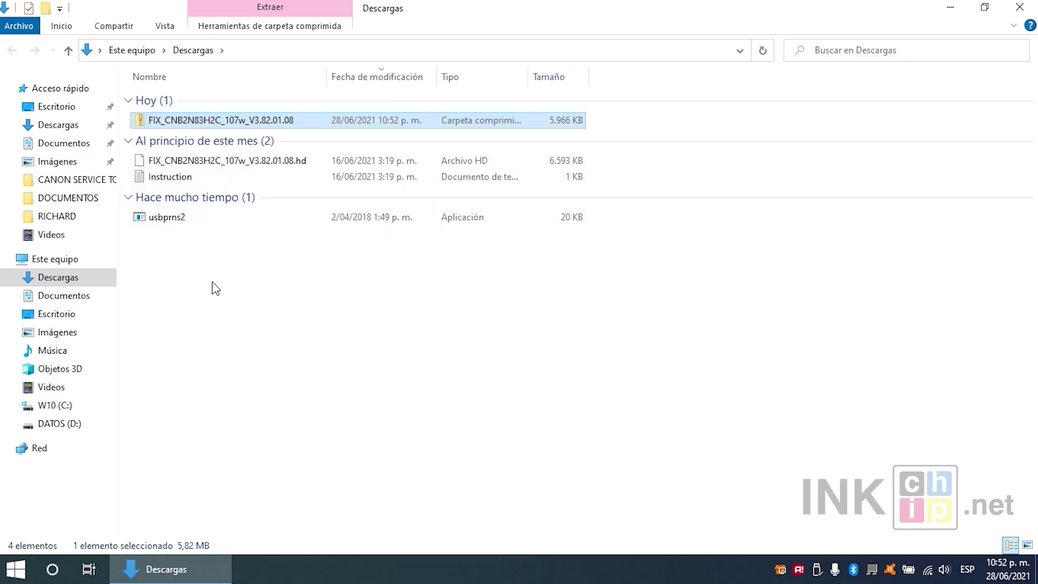
double_click(217, 120)
right_click(218, 119)
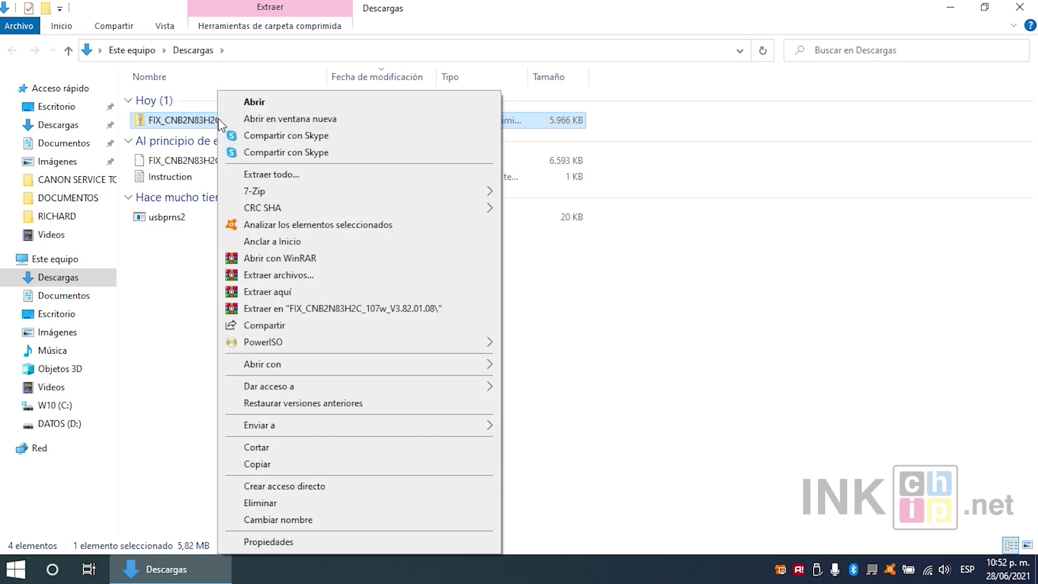
mouse_move(288, 191)
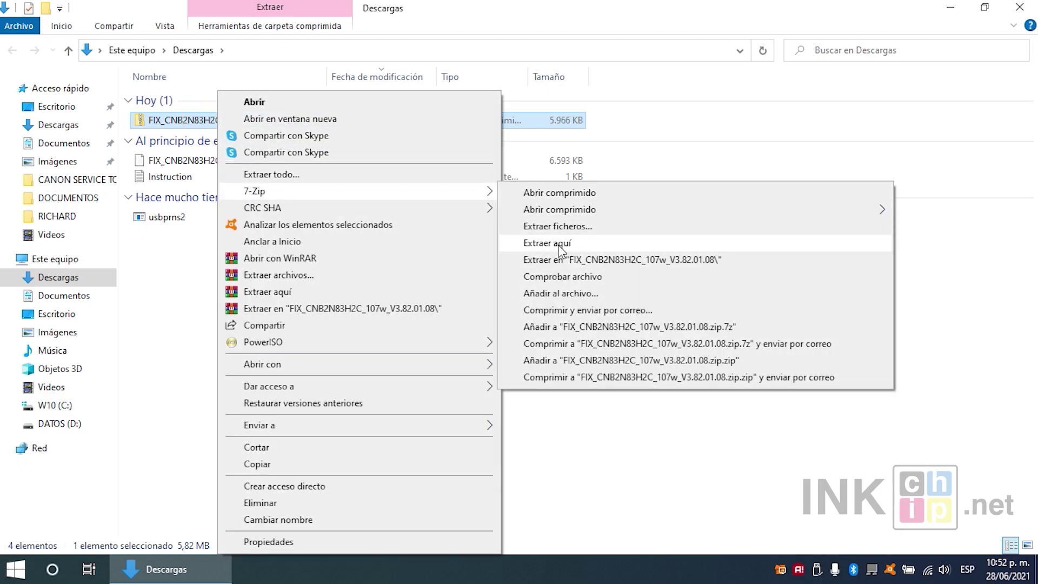
left_click(589, 433)
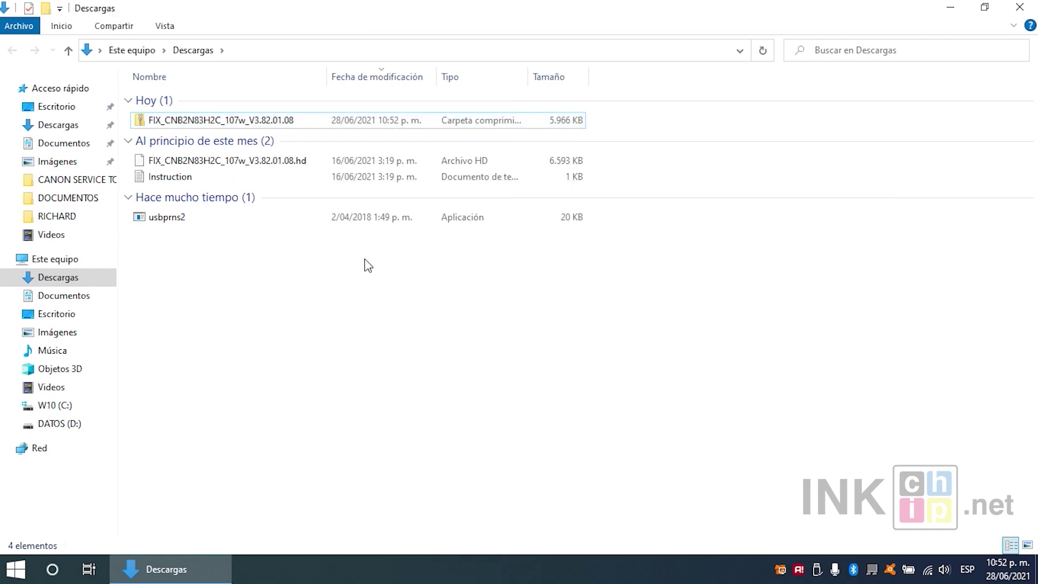